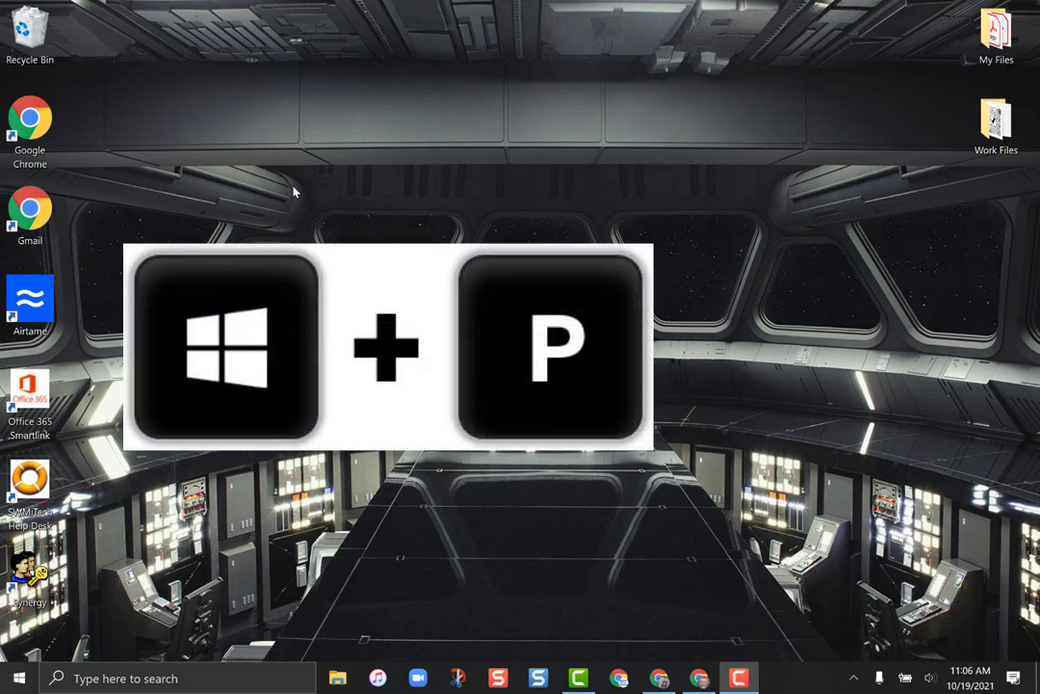
Switch Windows projection to Extend with Win+P and dismiss the Project panel
key(super+p)
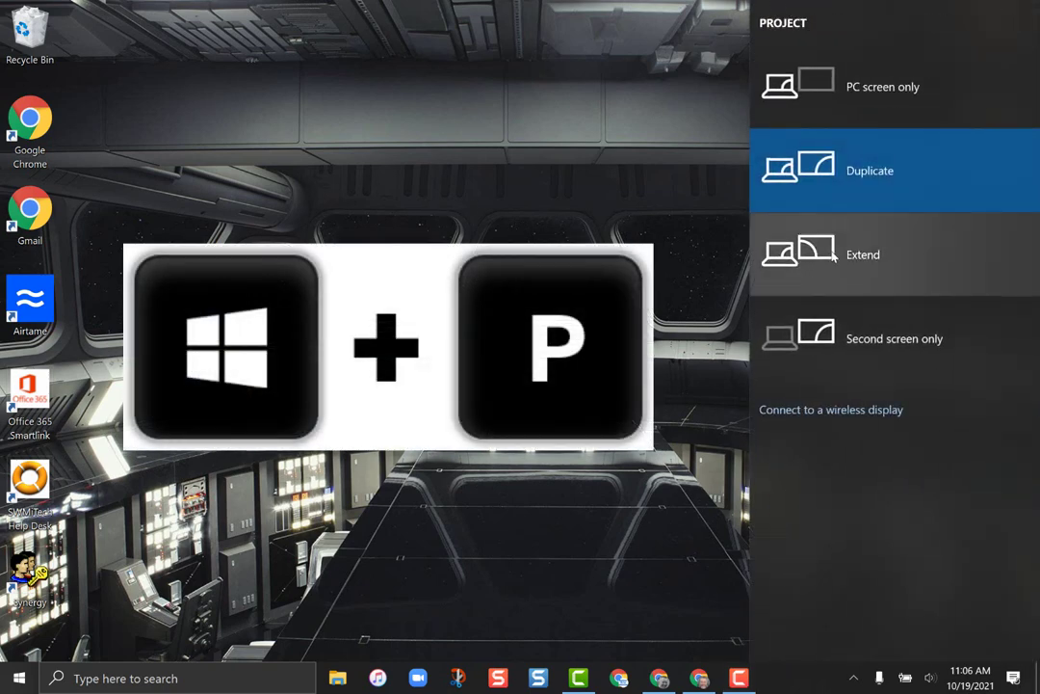
click(872, 255)
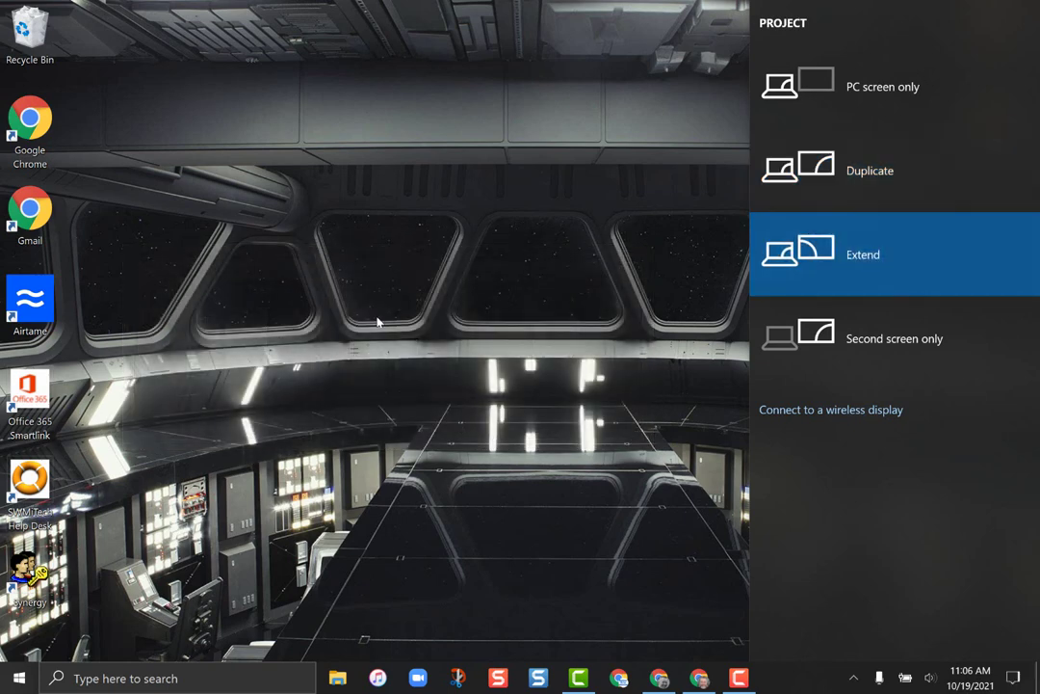
click(430, 304)
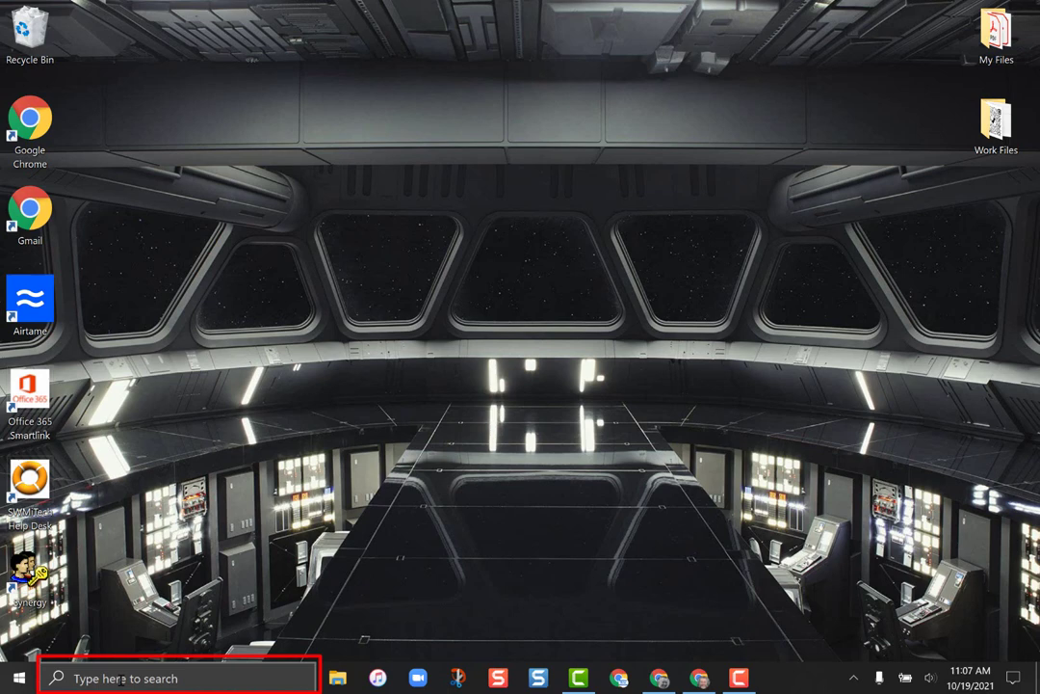
Search for 'display' and open 'Duplicate or extend to a connected display' in Display settings
click(123, 677)
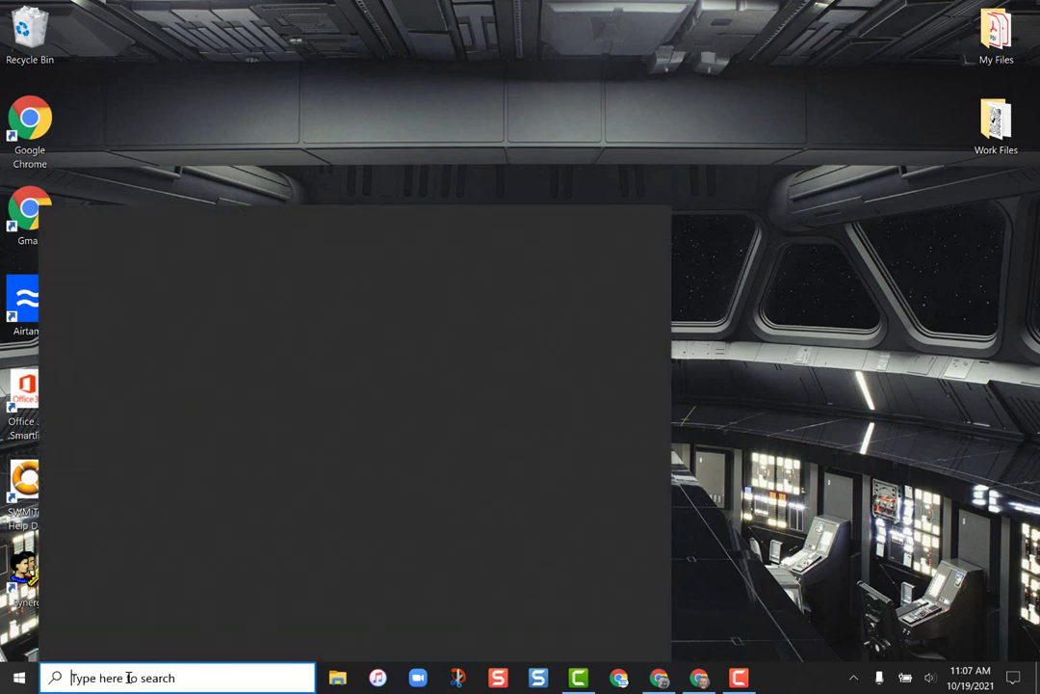
text(display)
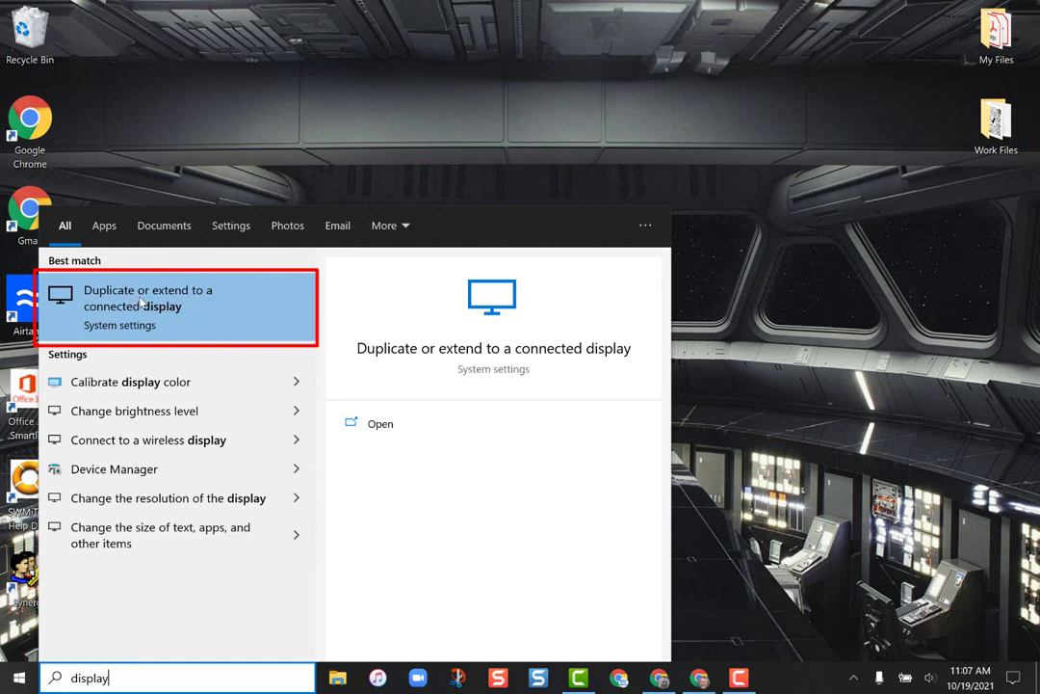
click(220, 309)
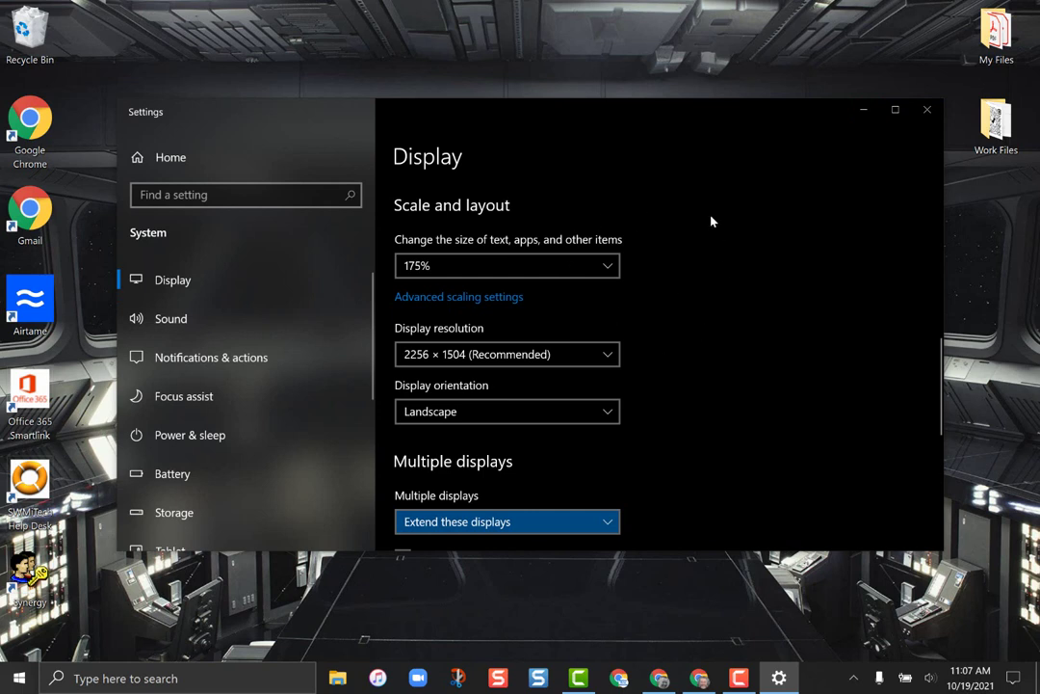
Scroll up to 'Rearrange your displays' and select the display 1 tile
scroll(711, 271, up, 2)
scroll(711, 272, up, 2)
scroll(711, 272, up, 2)
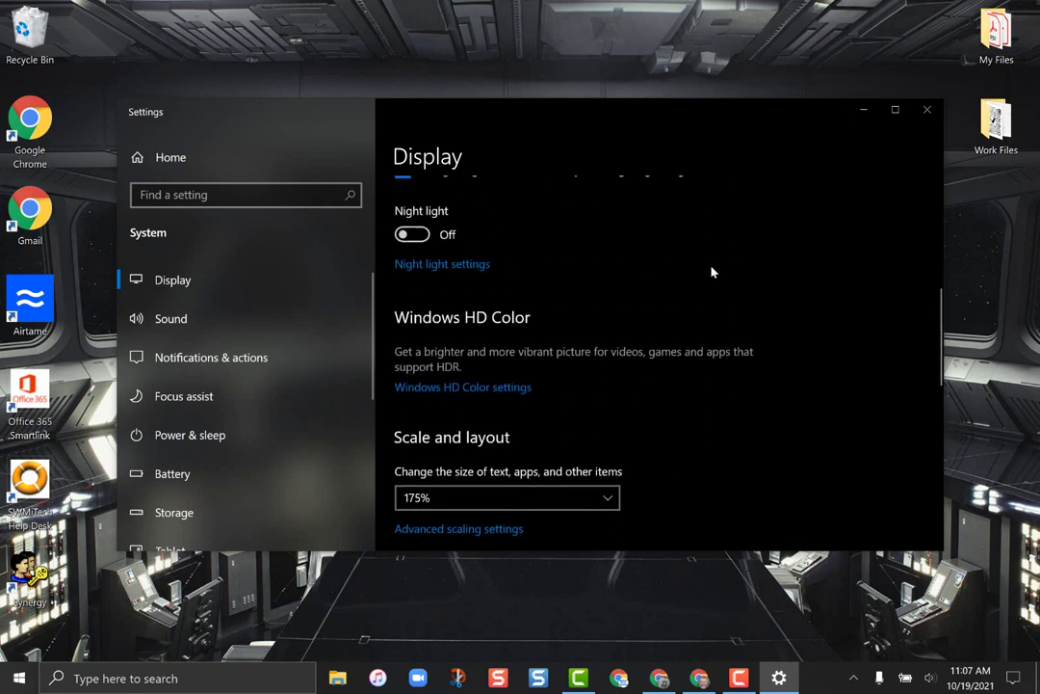
scroll(711, 272, up, 4)
scroll(711, 272, up, 2)
scroll(711, 272, up, 3)
scroll(711, 274, down, 1)
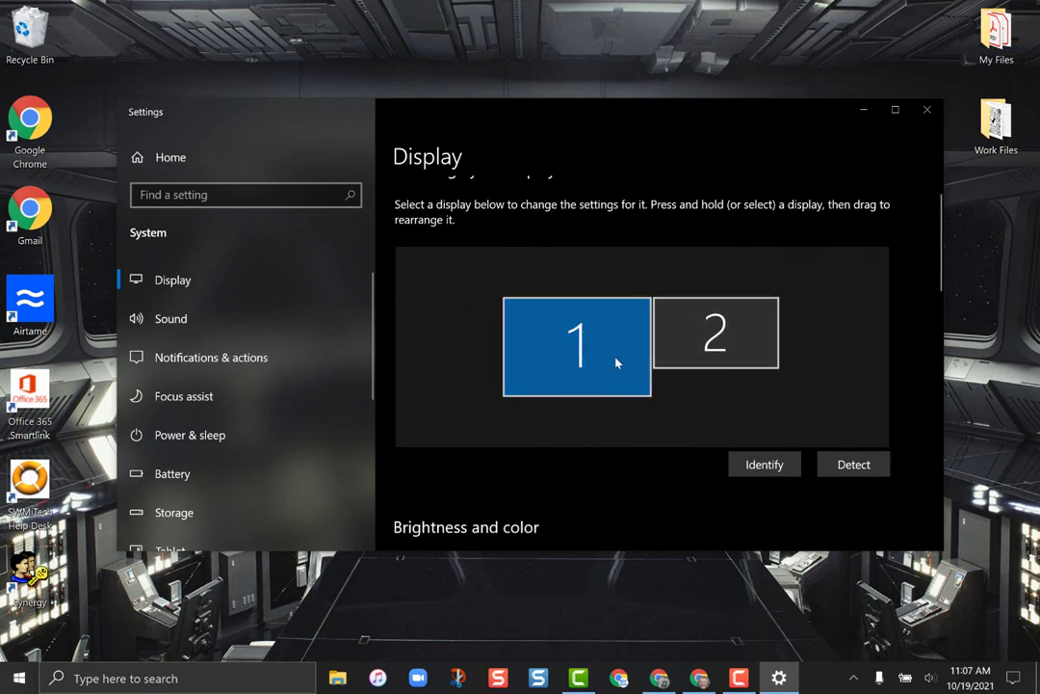
click(584, 347)
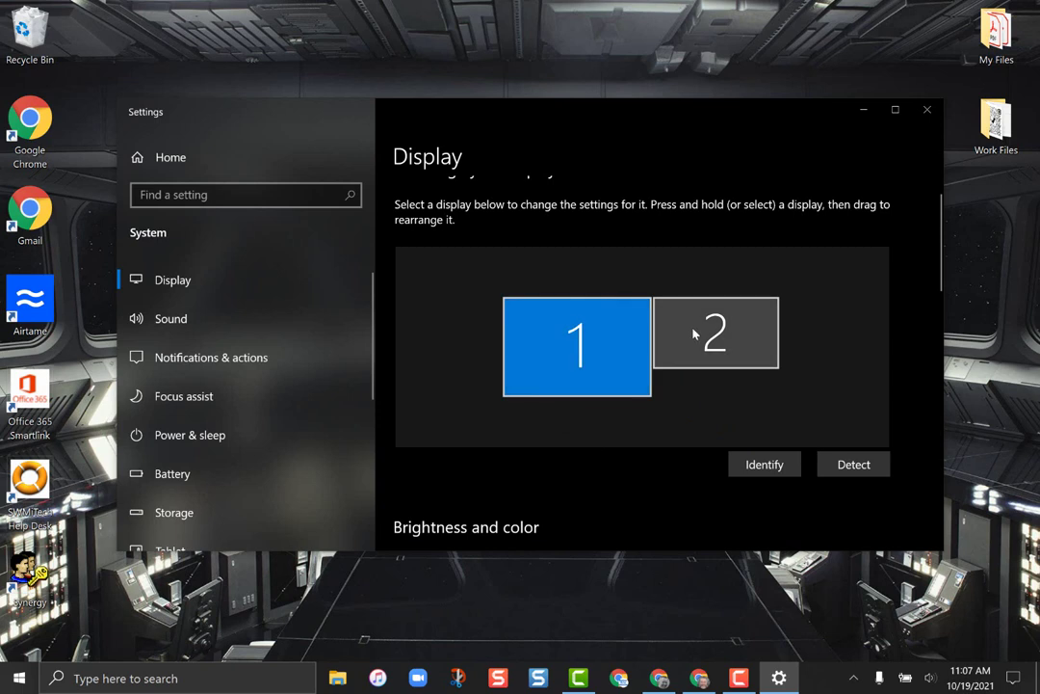
click(768, 467)
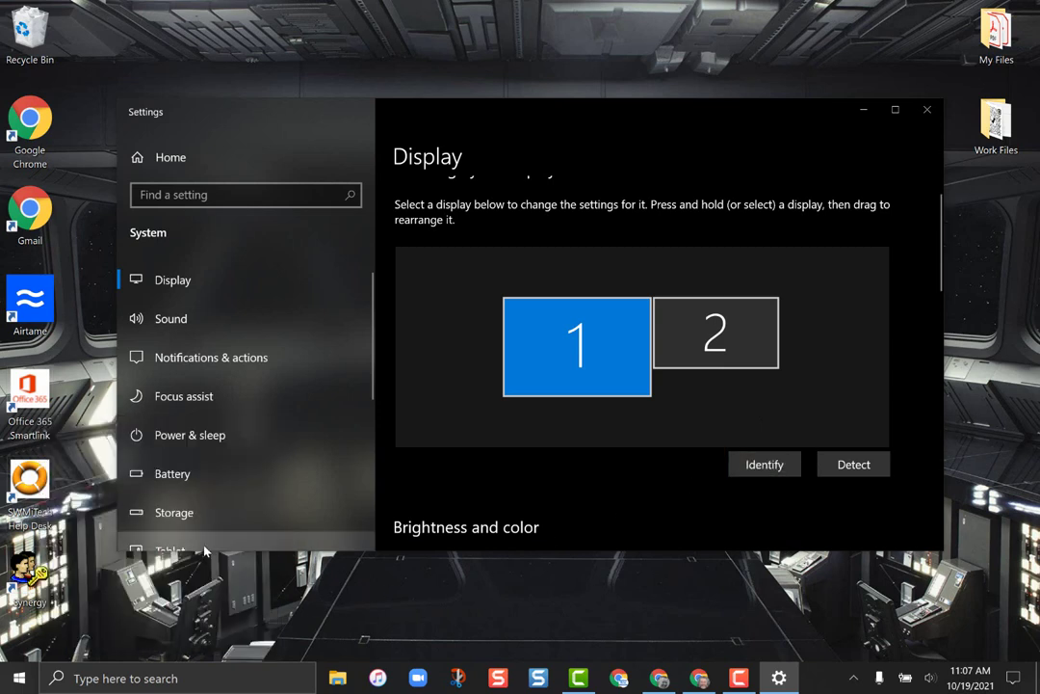
click(771, 471)
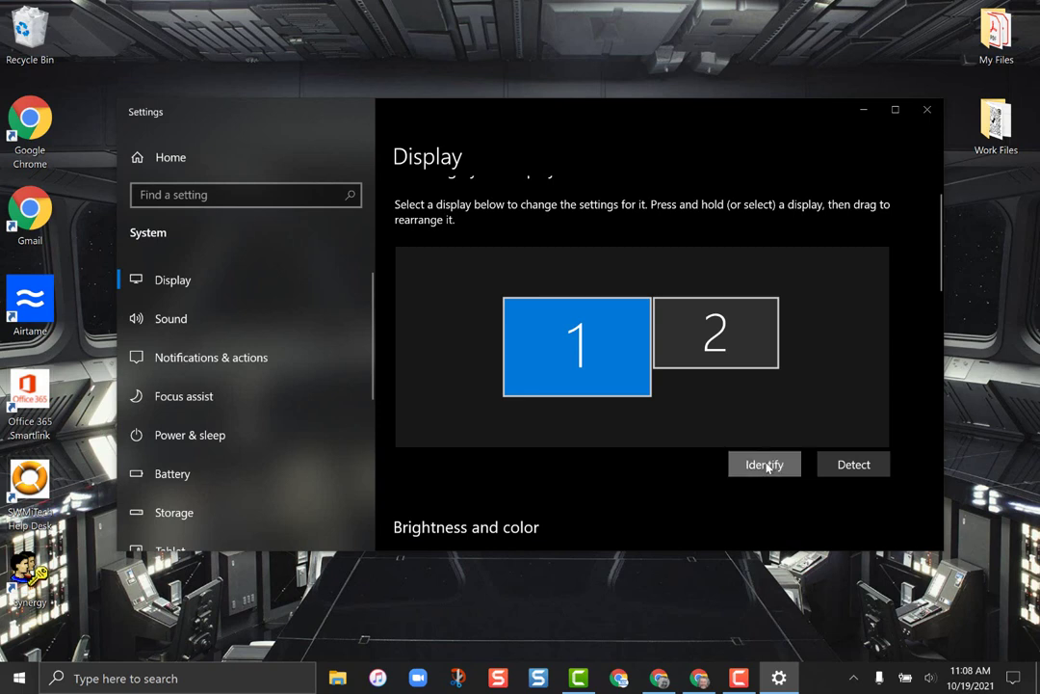
click(765, 464)
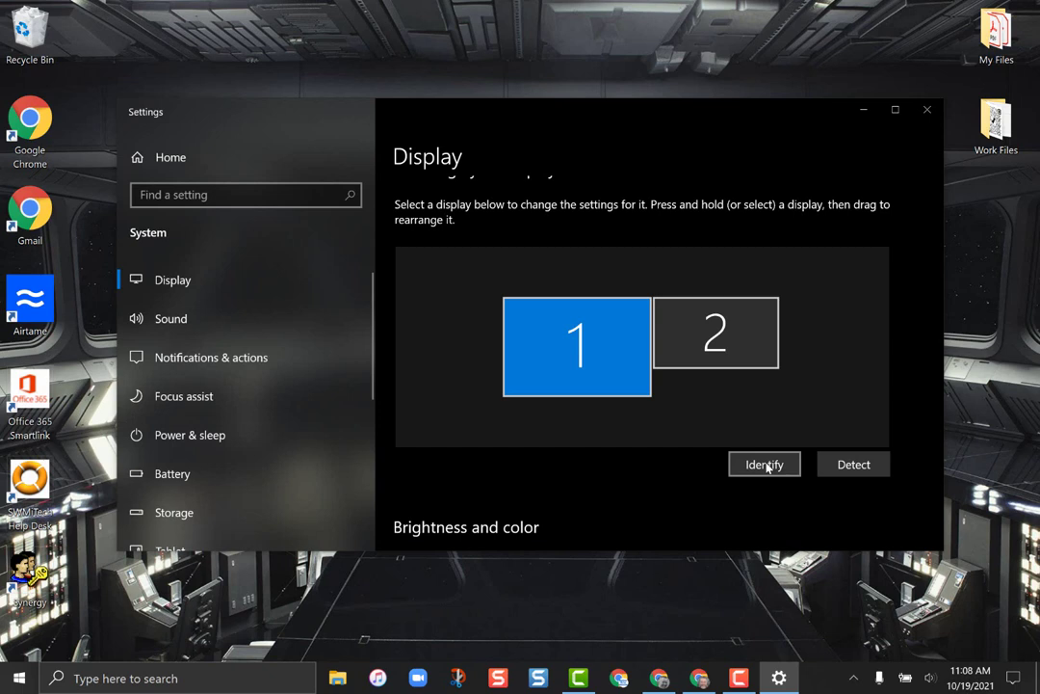
click(700, 332)
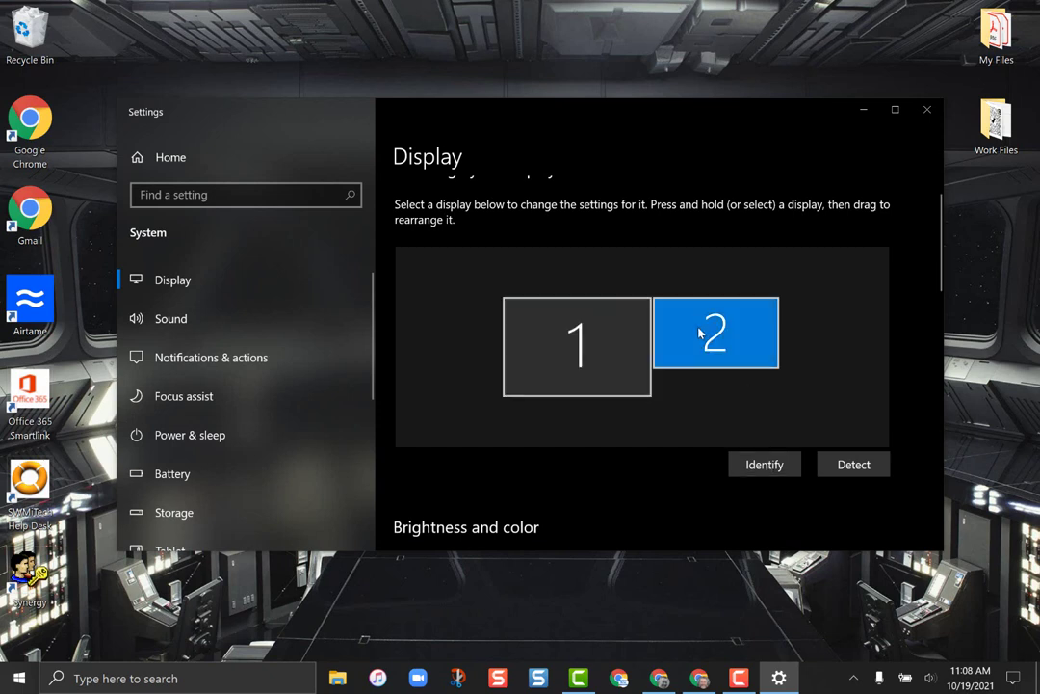
click(596, 344)
Scroll down the Display page and back up to the display arrangement
scroll(639, 436, down, 1)
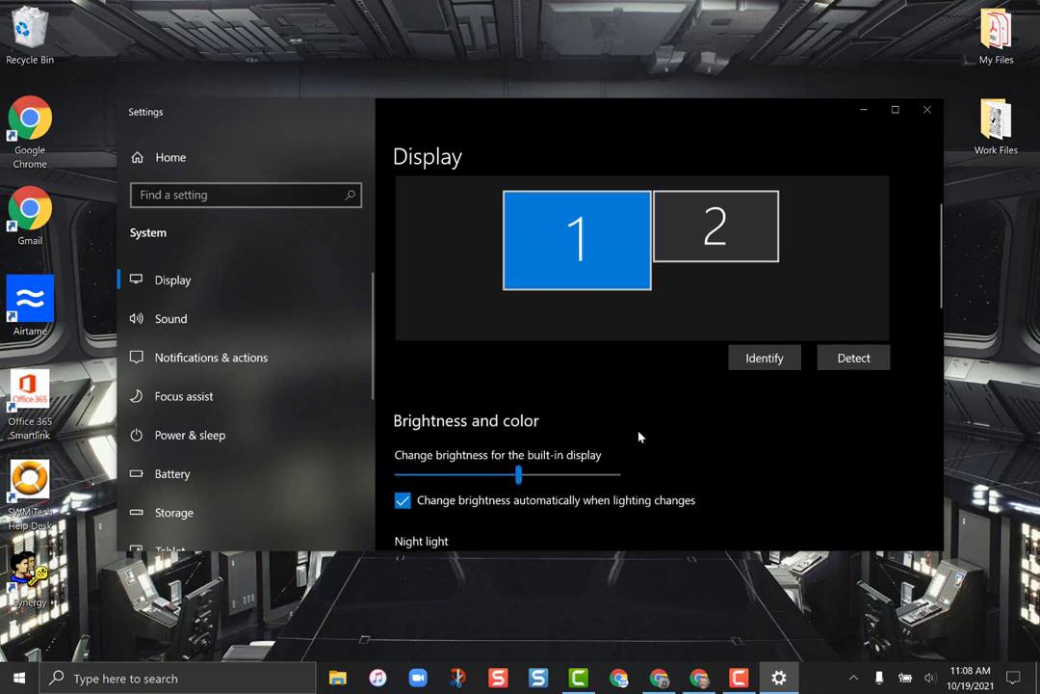
scroll(639, 436, down, 3)
scroll(639, 436, down, 1)
scroll(639, 436, down, 2)
scroll(639, 437, down, 3)
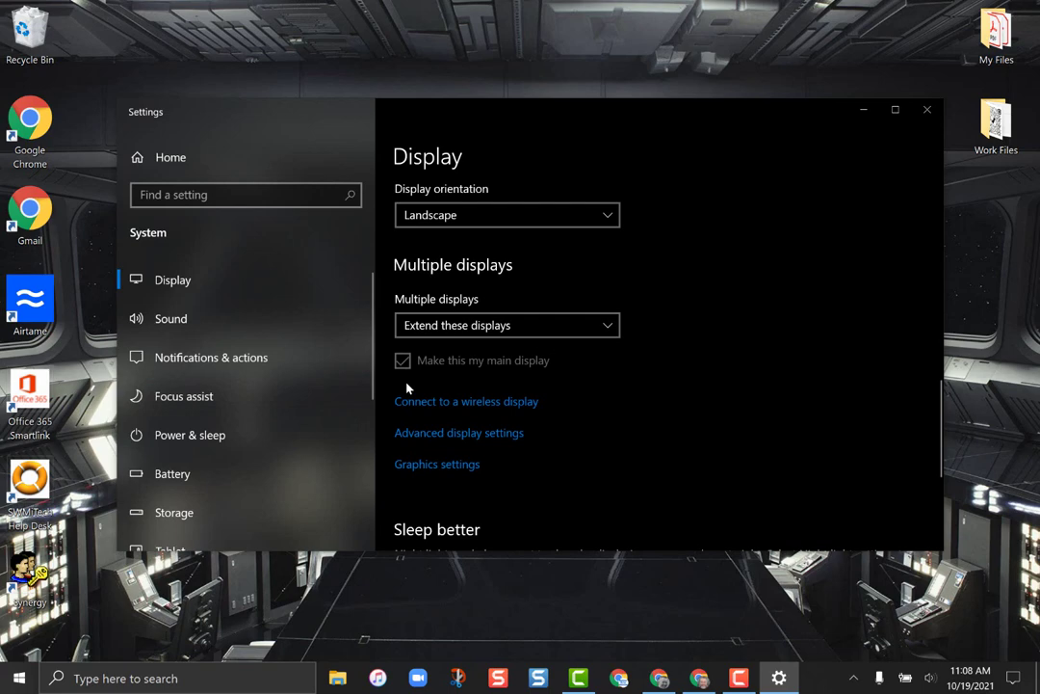
scroll(406, 388, down, 3)
scroll(406, 387, up, 10)
scroll(407, 388, up, 3)
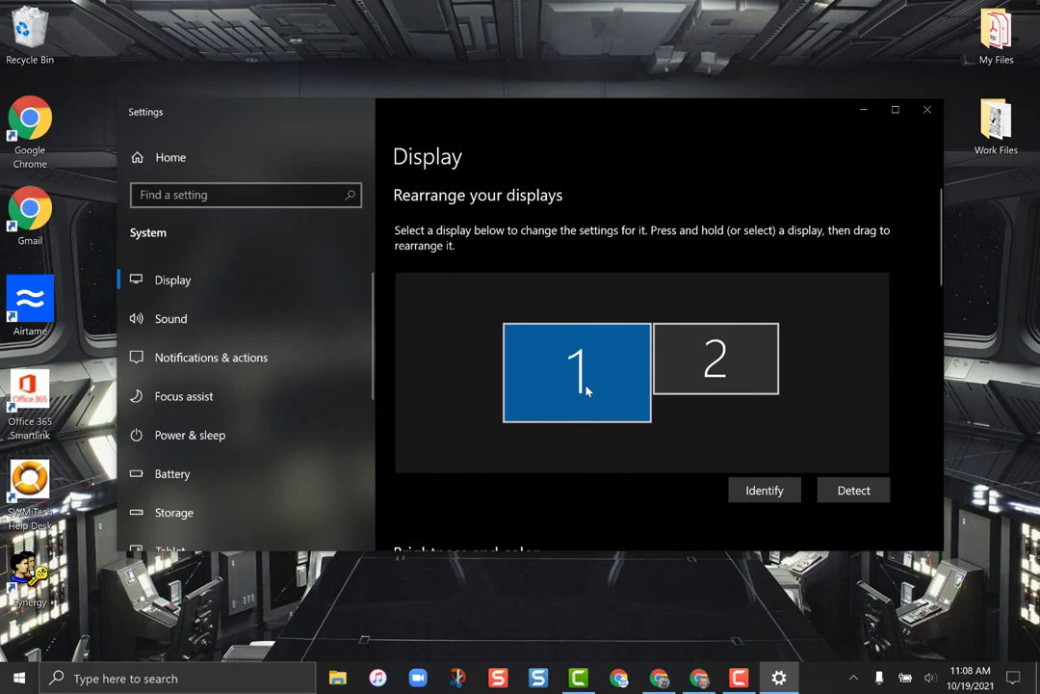
Select display 2 and check Multiple displays, showing it is not the main display
click(716, 367)
scroll(607, 395, down, 3)
scroll(607, 395, down, 5)
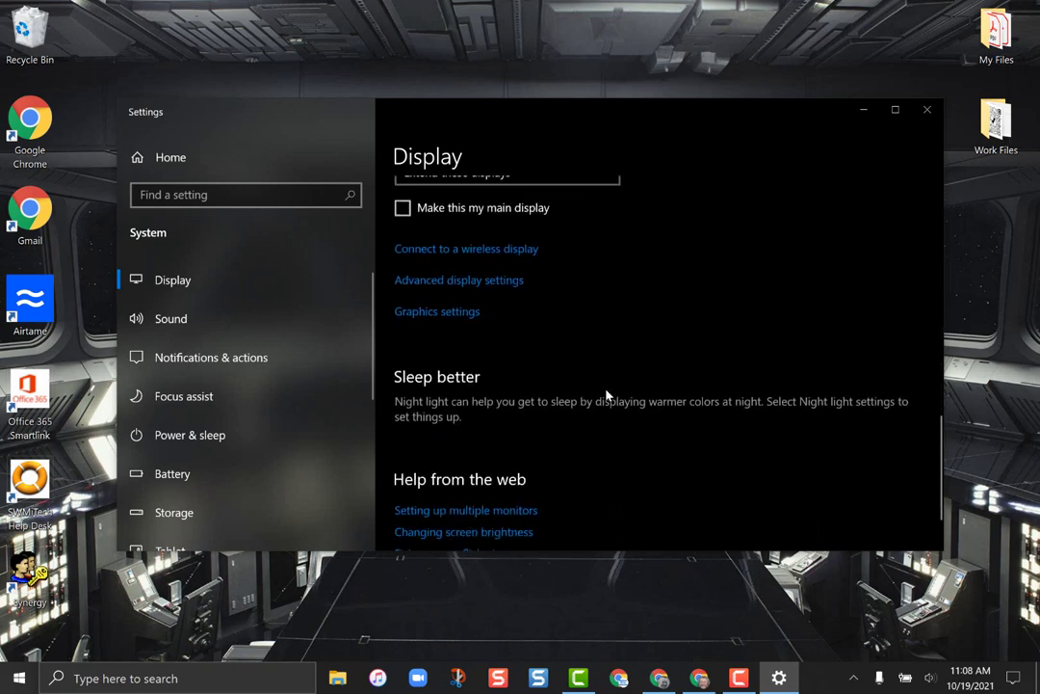
scroll(607, 395, down, 2)
scroll(607, 395, up, 3)
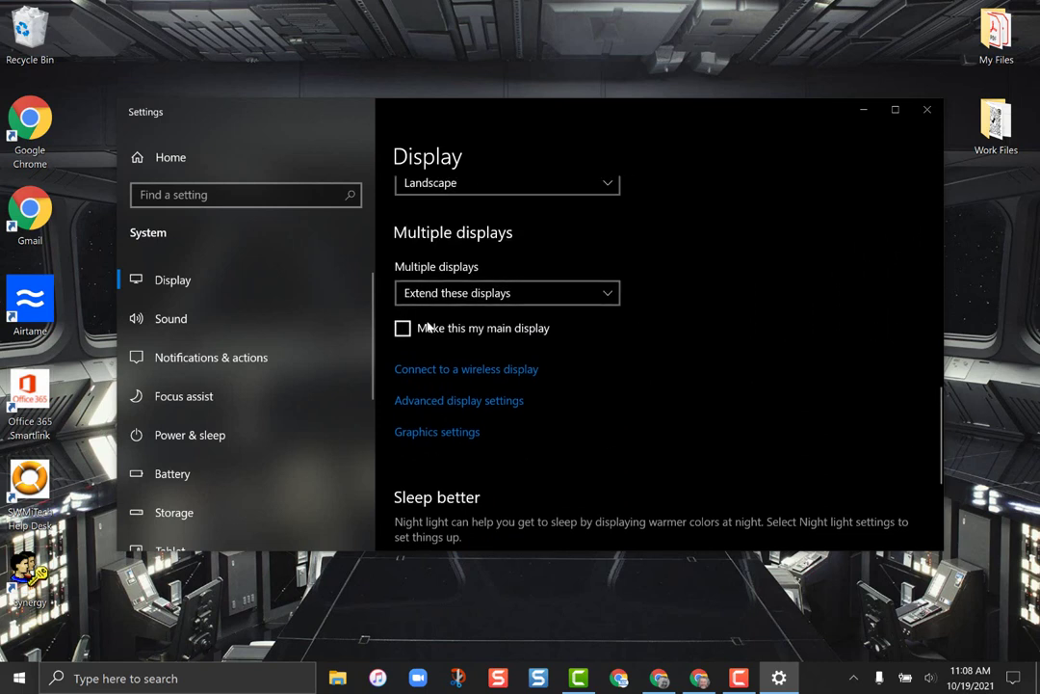
scroll(429, 327, up, 5)
Select display 1, the main display, in the arrangement area
click(603, 362)
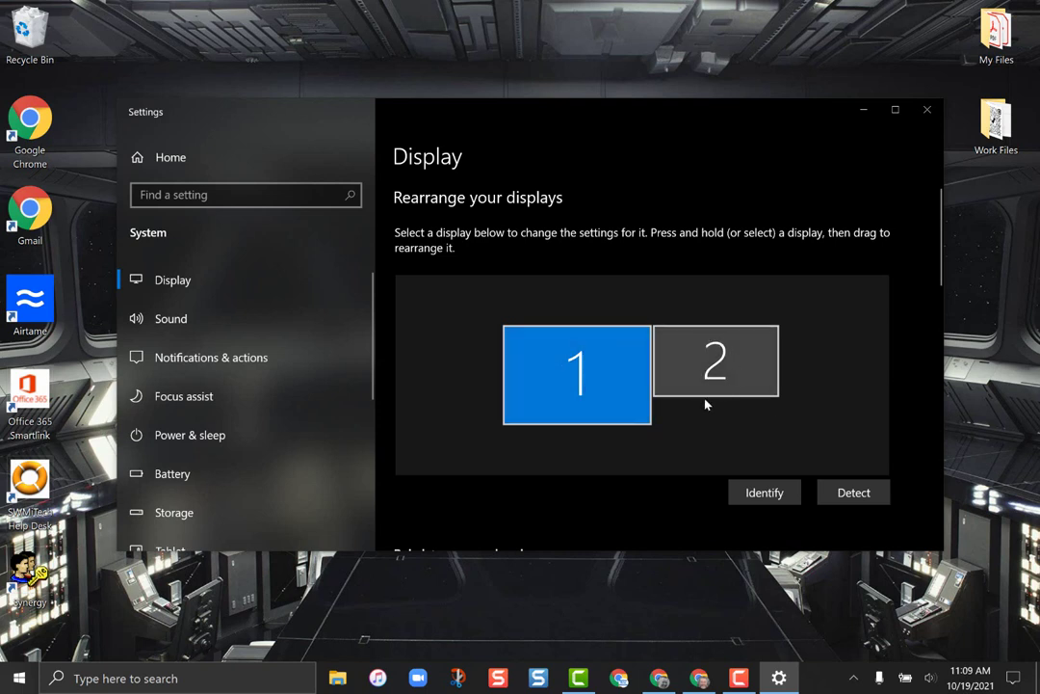
Try display 2 left of and above display 1, then settle it on the right and apply
drag(716, 363, 433, 361)
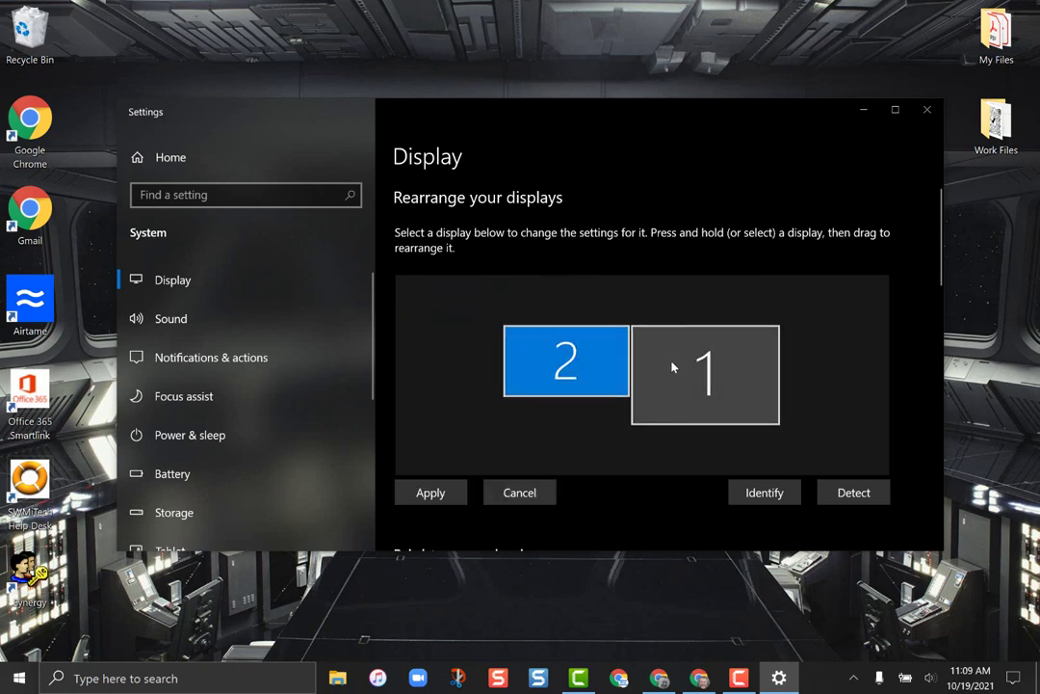
click(562, 359)
drag(560, 368, 689, 292)
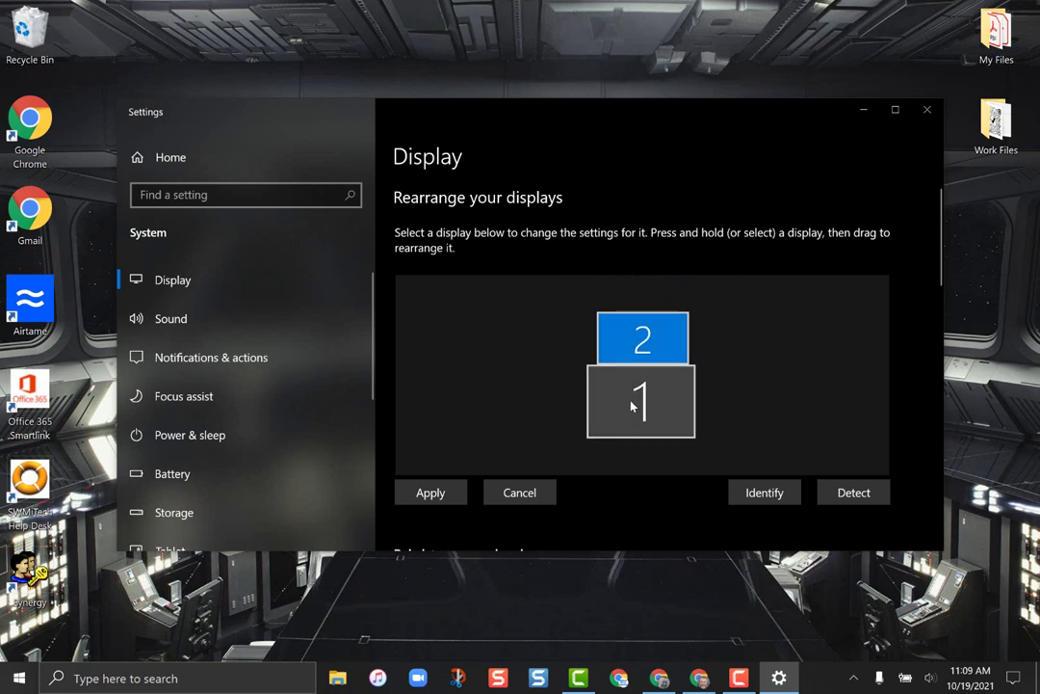
click(642, 343)
mouse_move(642, 343)
mouse_down()
mouse_move(519, 388)
mouse_move(780, 399)
mouse_up()
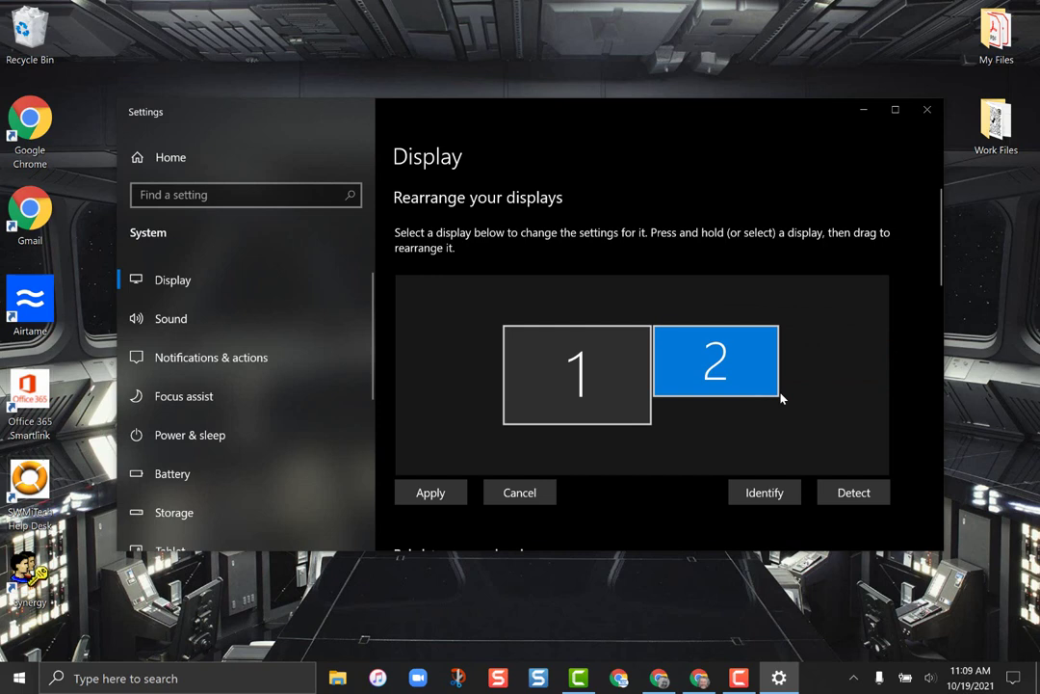
click(439, 494)
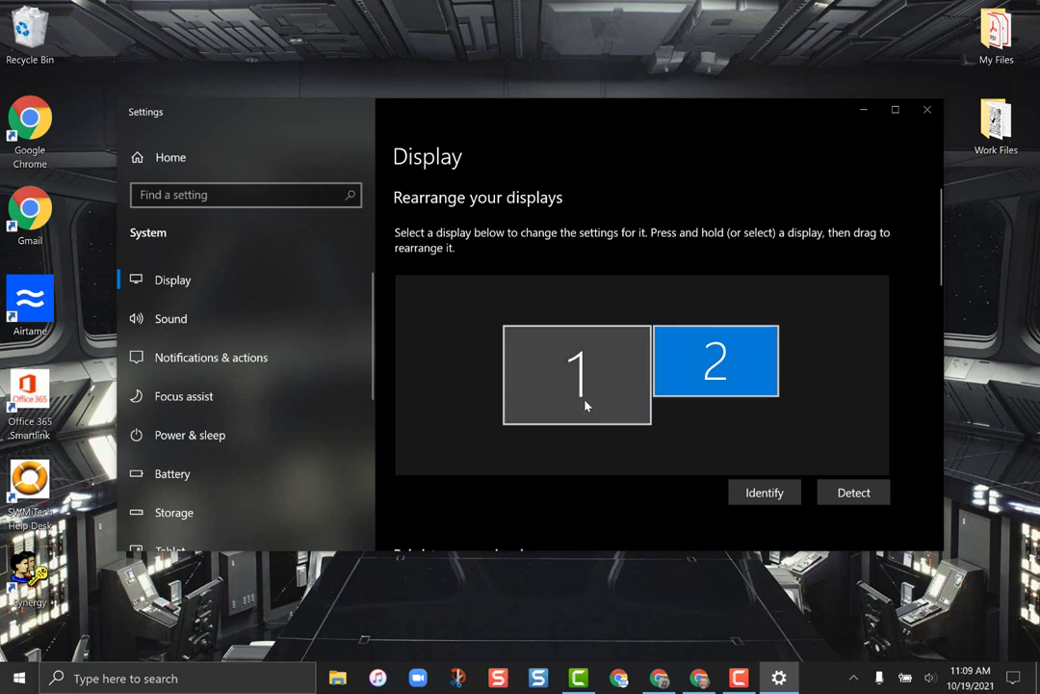
Nudge display 2 a little lower beside display 1 and apply the arrangement
mouse_move(727, 364)
mouse_down()
mouse_move(453, 370)
mouse_move(744, 385)
mouse_move(478, 303)
mouse_move(740, 379)
mouse_up()
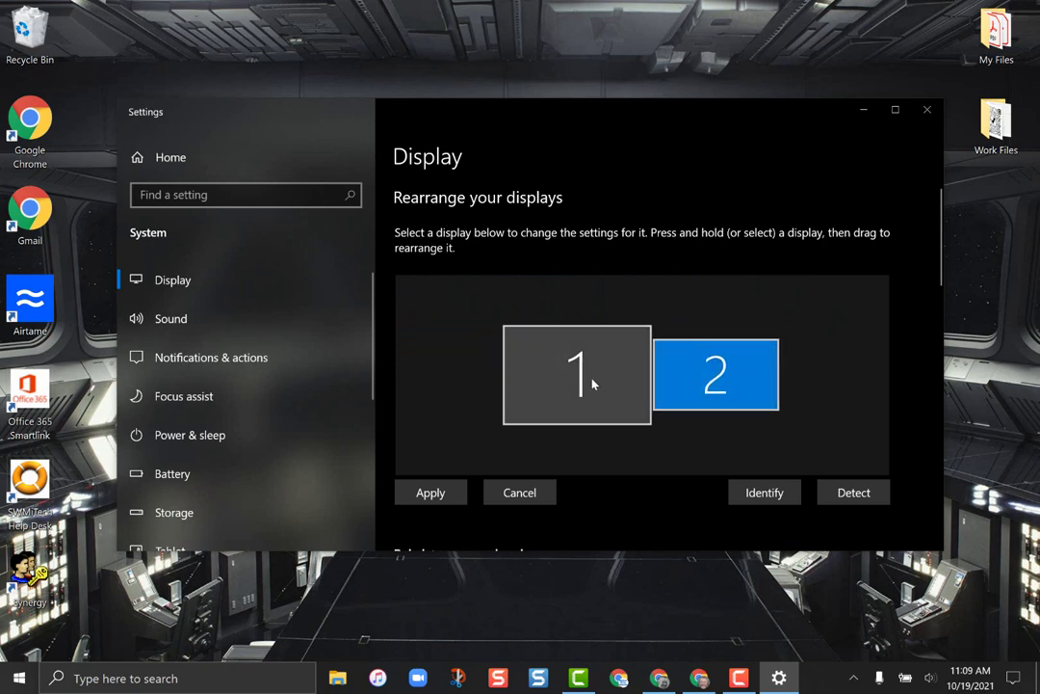
click(431, 493)
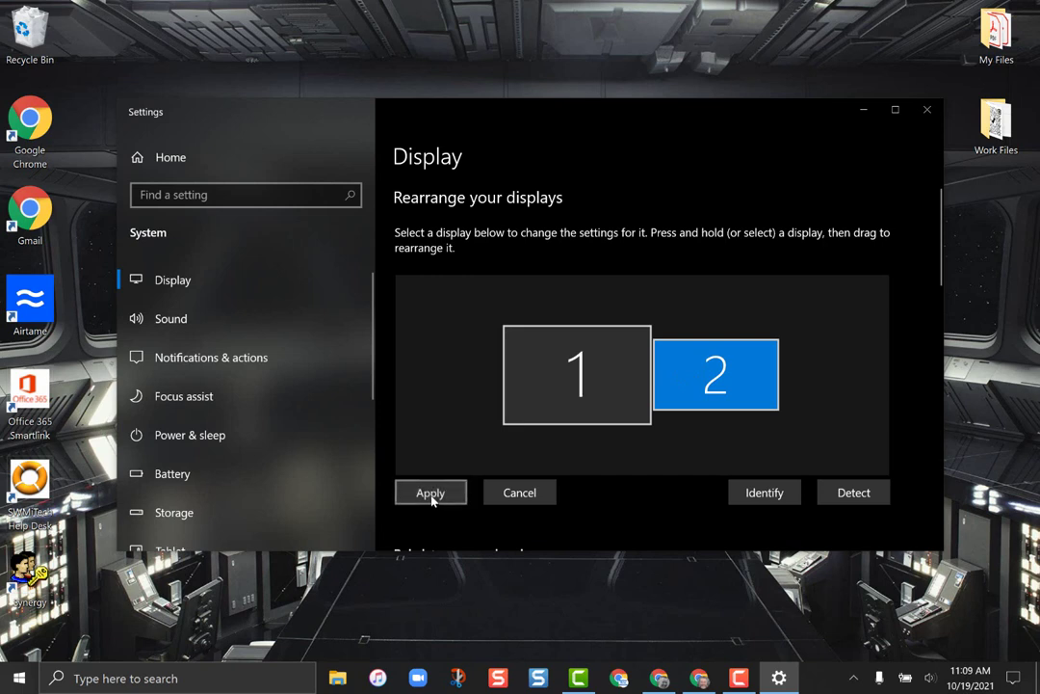